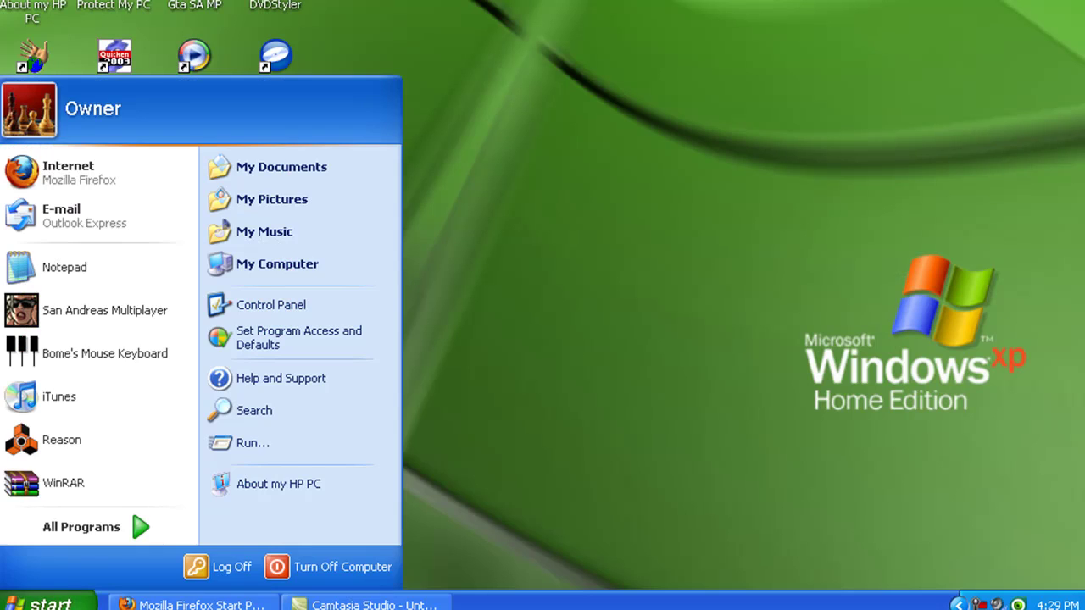
# Set the Run dialog to open the folder C:\WINDOWS\system32\drivers\etc and move the dialog to the middle of the desktop.
pyautogui.click(250, 442)
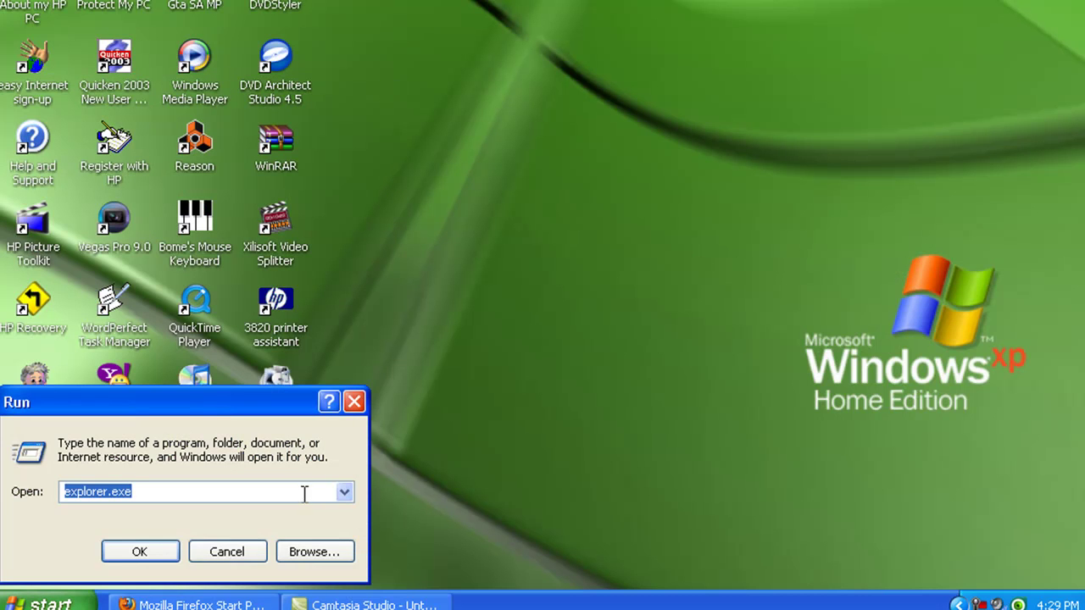
pyautogui.click(344, 492)
pyautogui.click(297, 538)
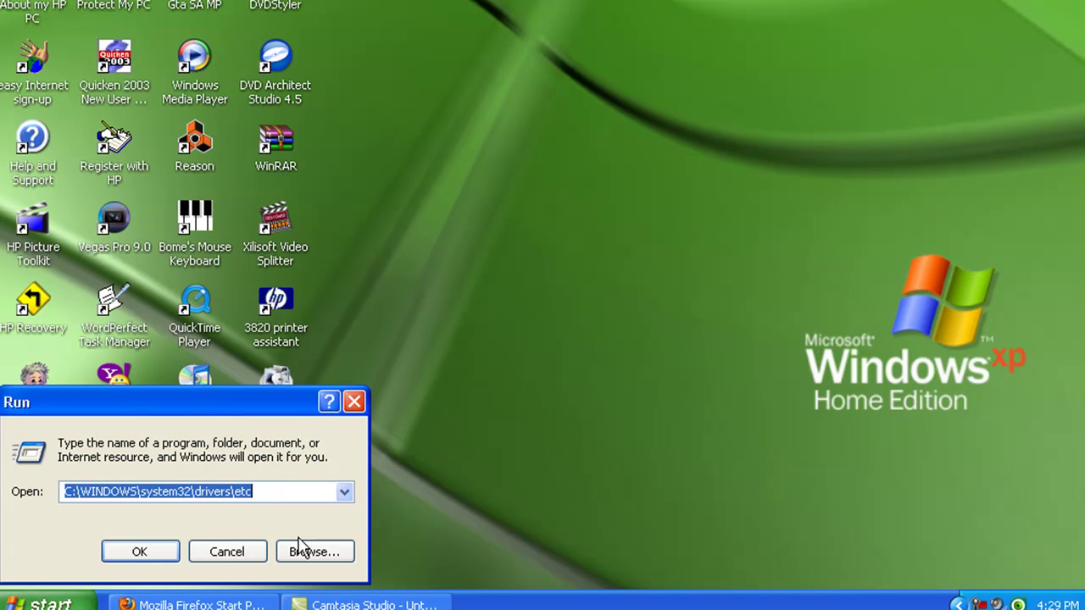
pyautogui.click(213, 491)
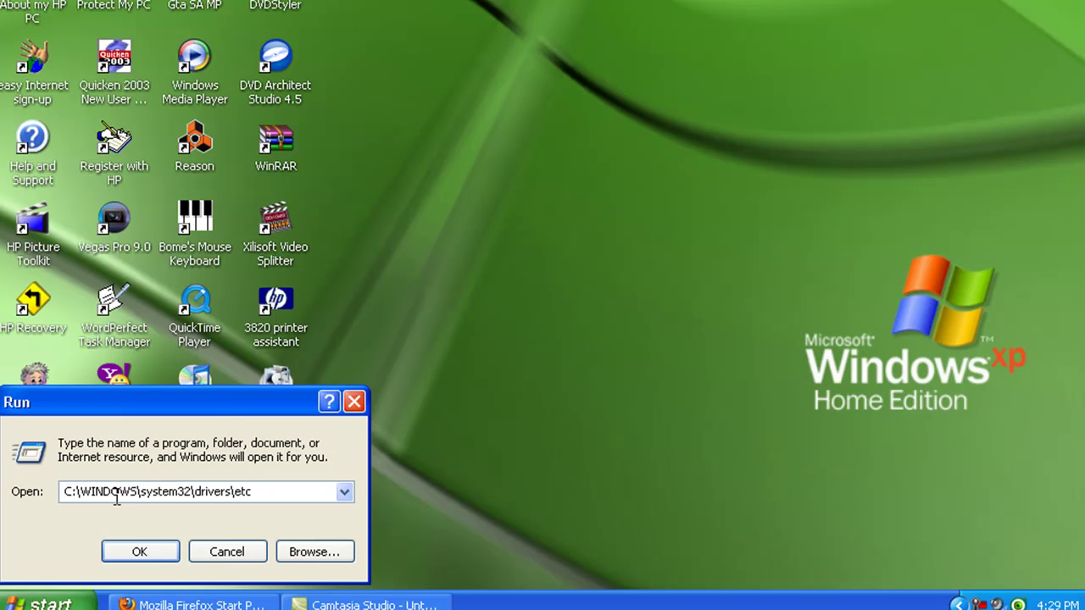
pyautogui.moveTo(227, 399); pyautogui.dragTo(613, 77)
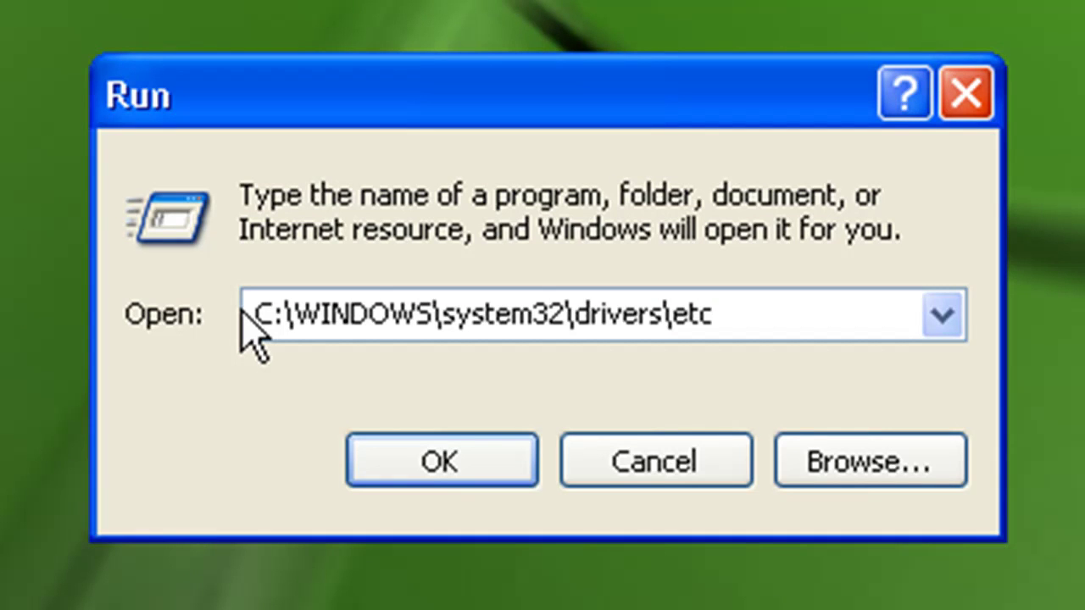
# Check the drive letter of the main hard drive in My Computer and close its window.
pyautogui.click(34, 598)
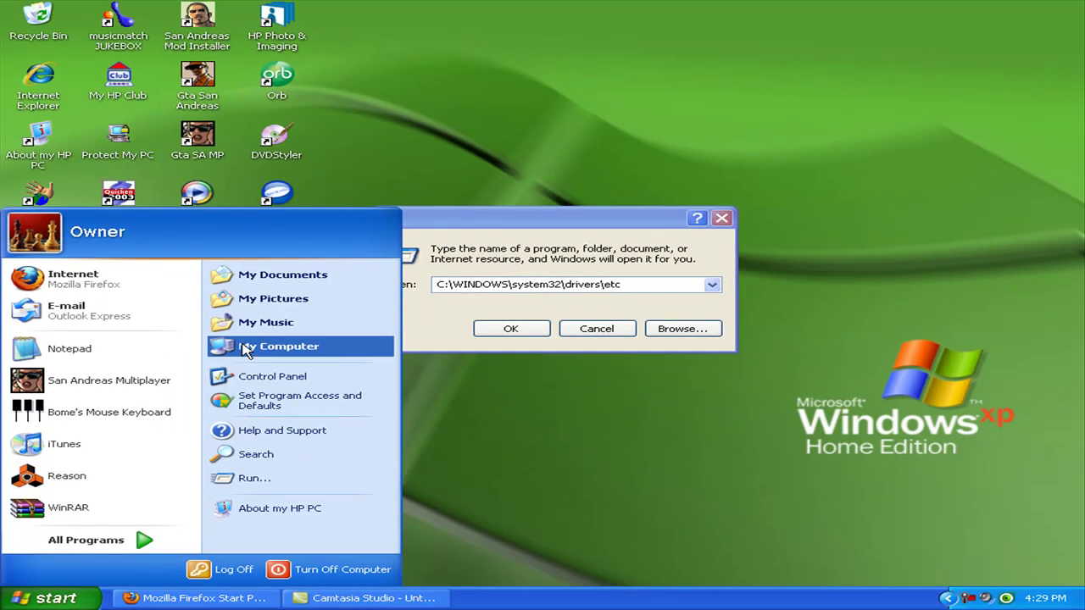
pyautogui.click(279, 344)
pyautogui.moveTo(594, 126)
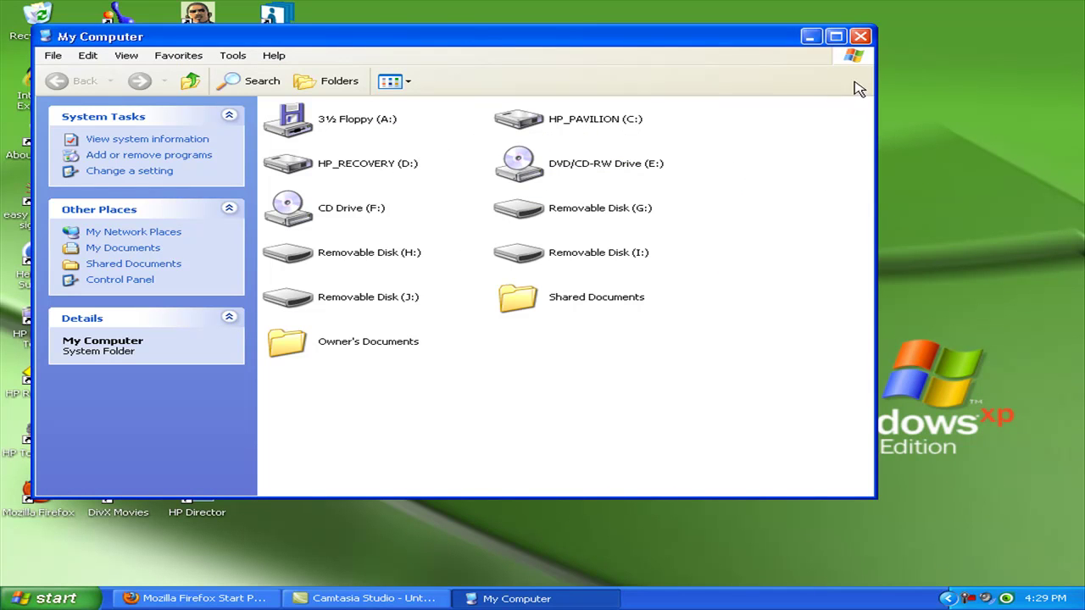
pyautogui.click(860, 36)
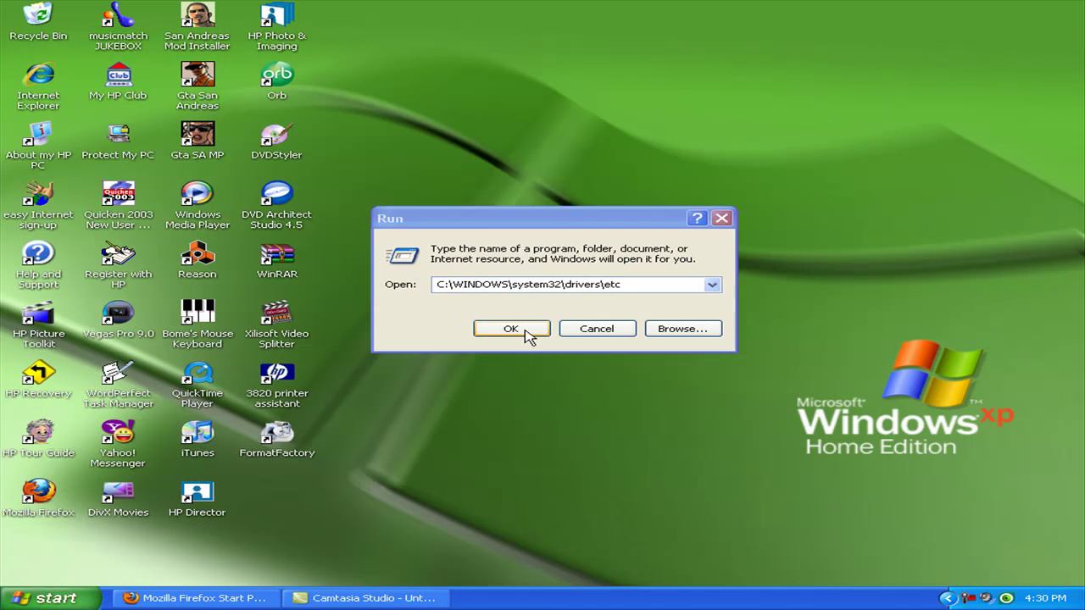
# Open the folder entered in the Run dialog and open its hosts file with Notepad.
pyautogui.click(552, 235)
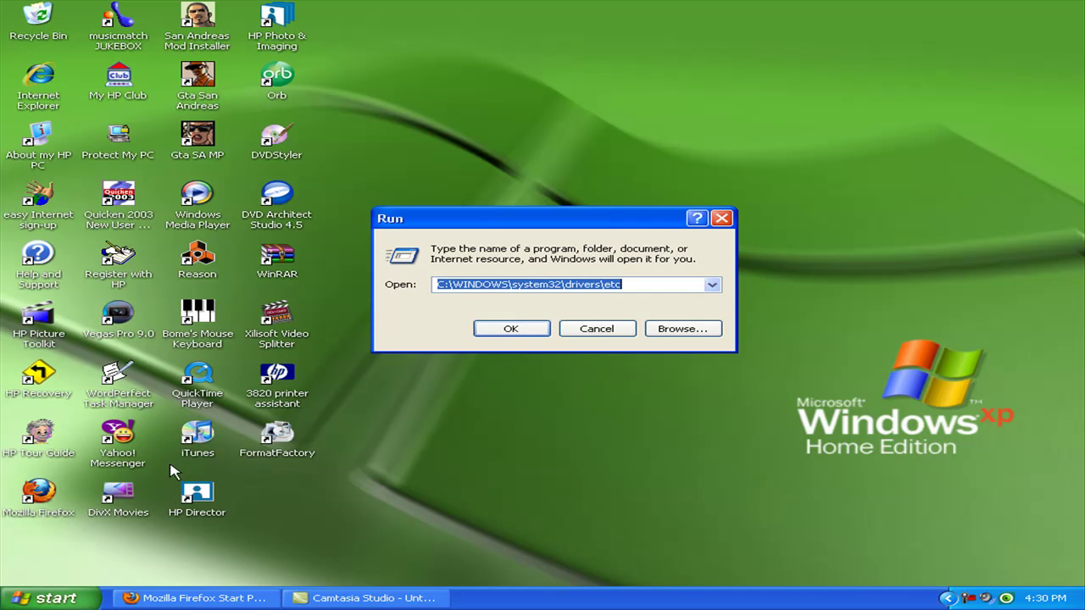
pyautogui.click(512, 330)
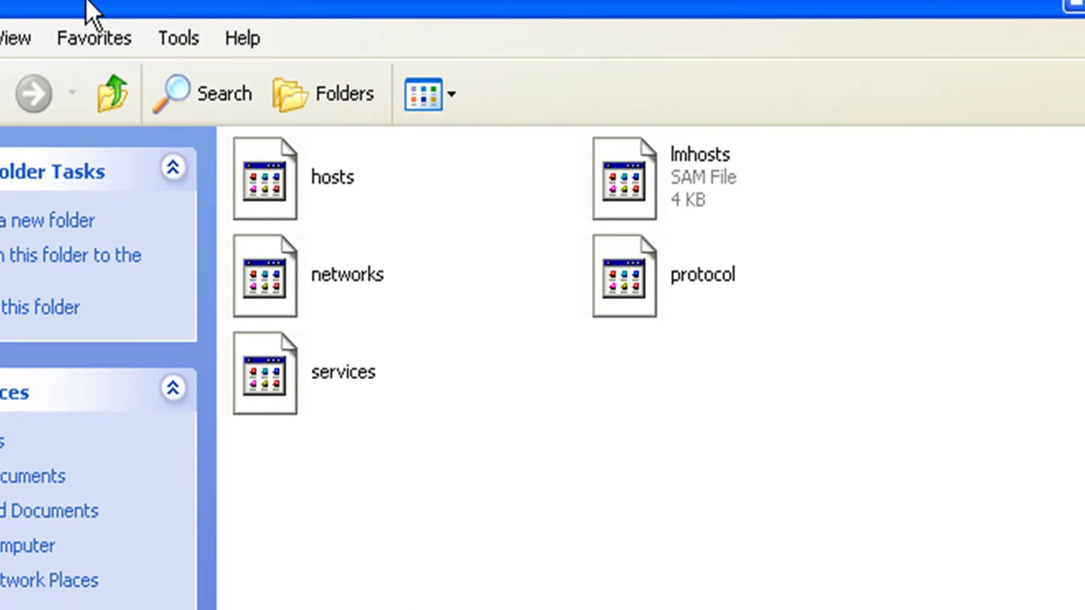
pyautogui.click(322, 208)
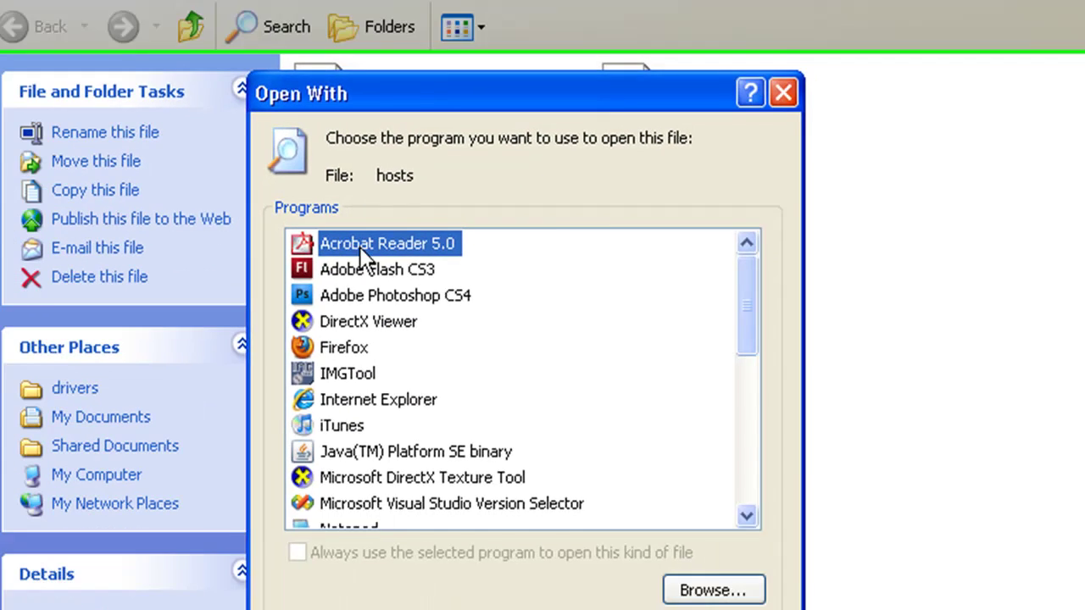
pyautogui.scroll(-1, 526, 176)
pyautogui.scroll(-5, 526, 175)
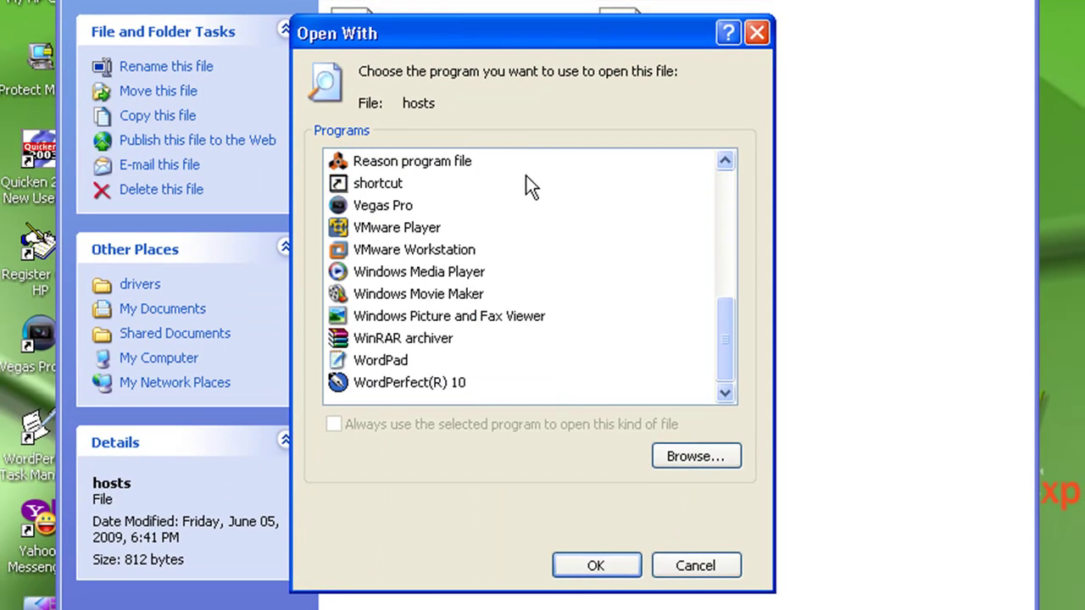
pyautogui.scroll(3, 518, 203)
pyautogui.scroll(3, 514, 229)
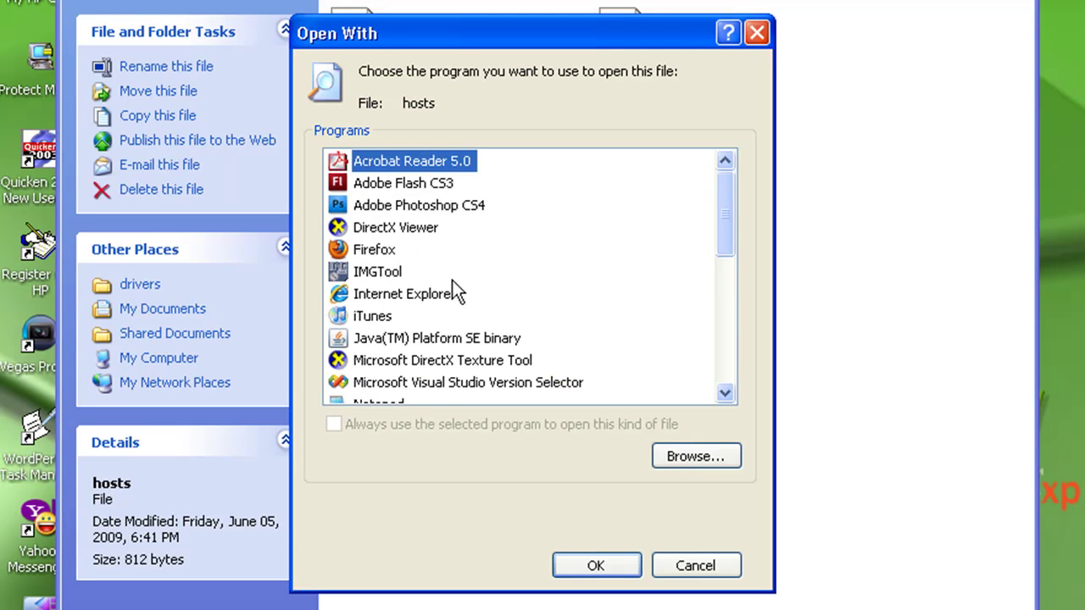
pyautogui.scroll(-1, 391, 336)
pyautogui.click(393, 339)
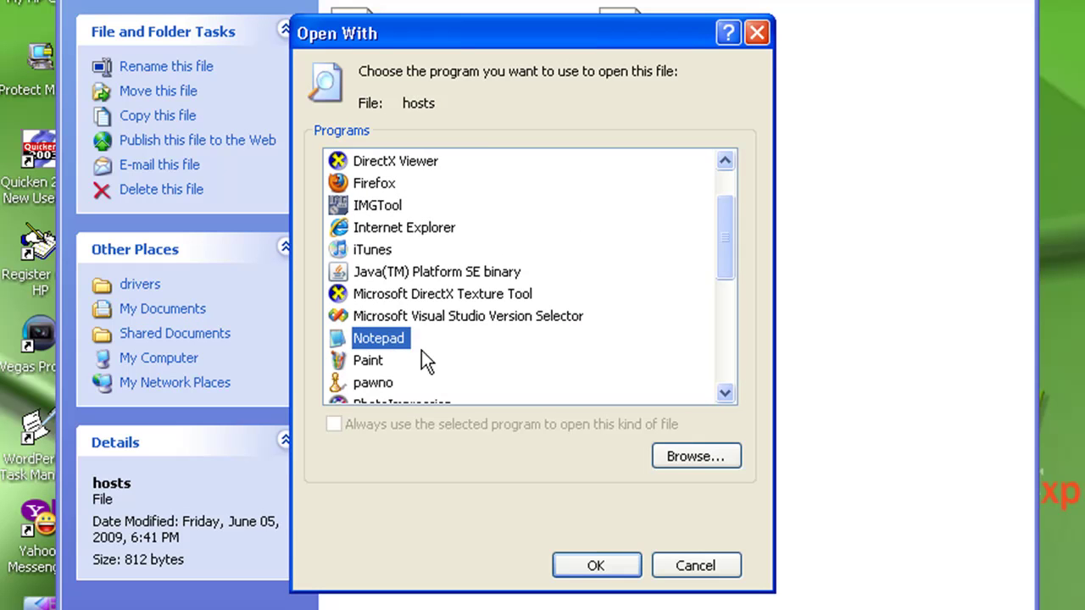
pyautogui.click(600, 572)
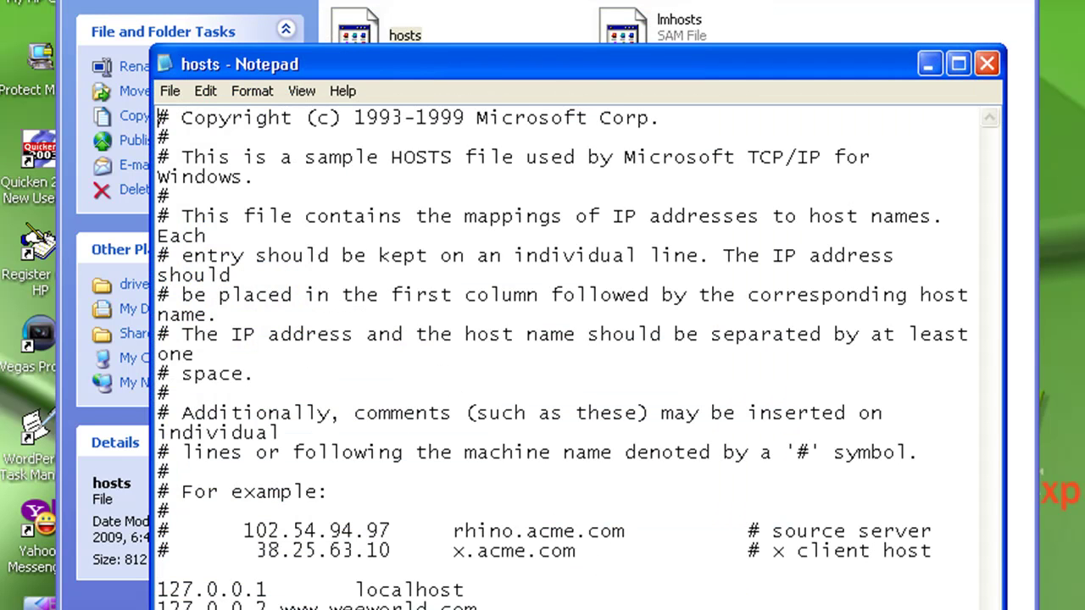
# Examine the IP address and host name entries at the end of the hosts file.
pyautogui.moveTo(478, 606); pyautogui.dragTo(185, 591)
pyautogui.click(184, 591)
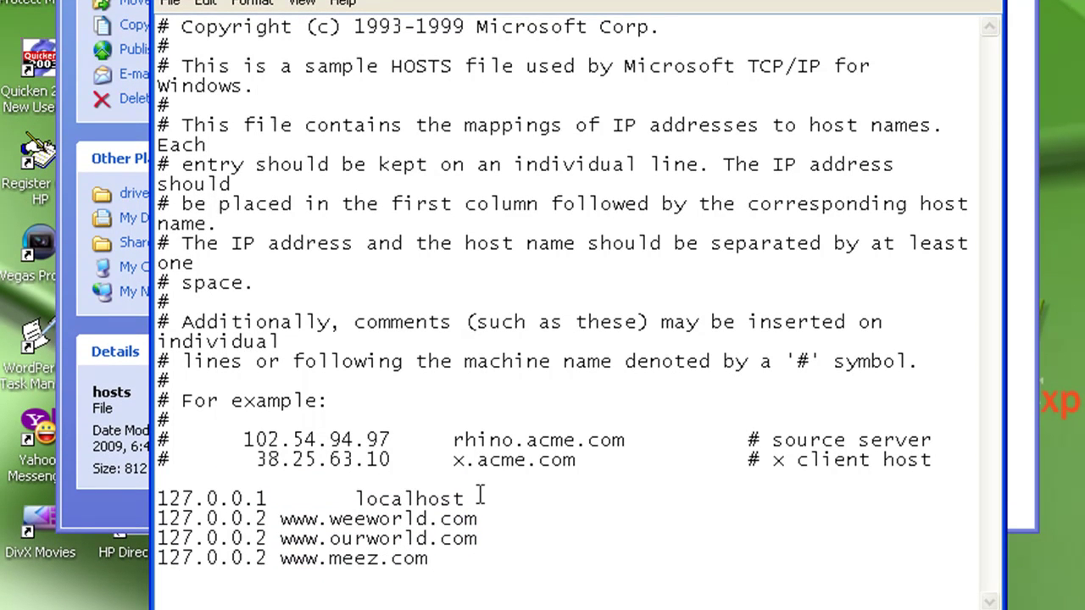
pyautogui.moveTo(480, 499); pyautogui.dragTo(414, 499)
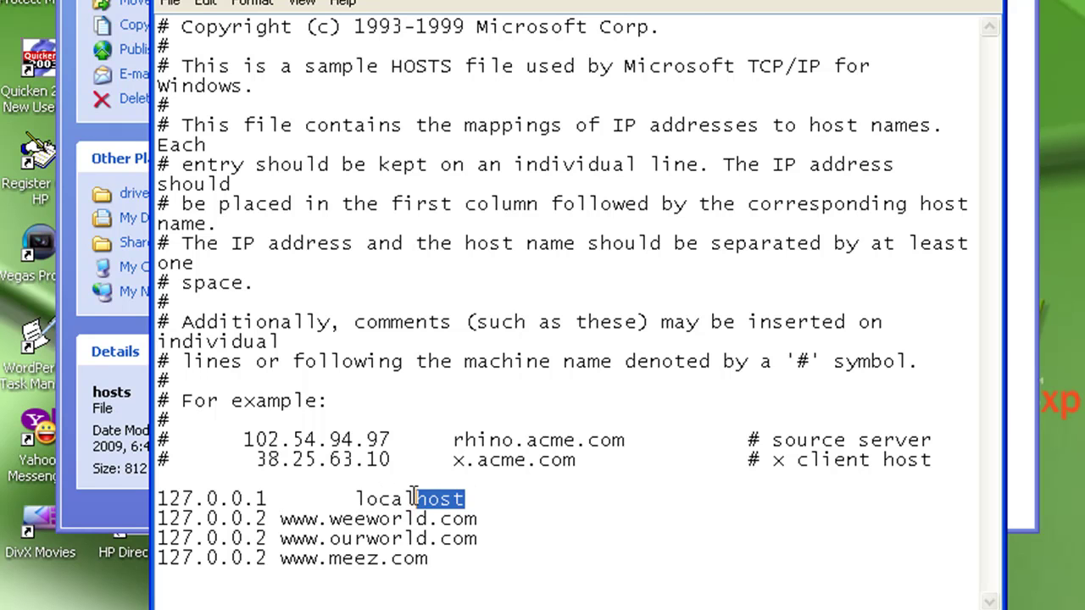
pyautogui.click(449, 562)
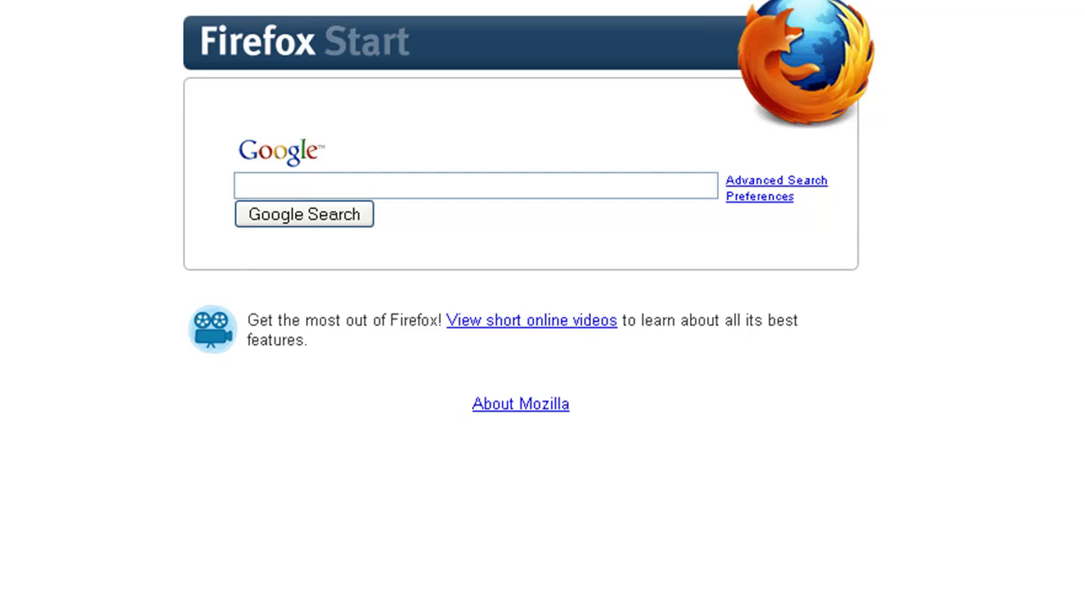
# Load youtube.com in Firefox to test access to the site, return to the start page and close the browser.
pyautogui.write('you')
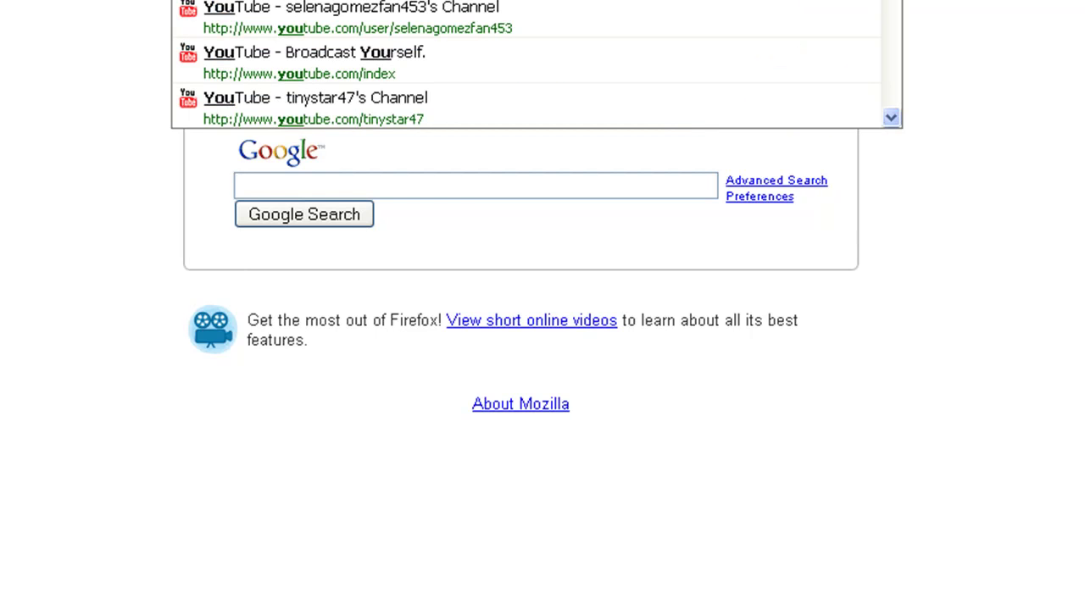
pyautogui.write('tube.com')
pyautogui.press('Return')
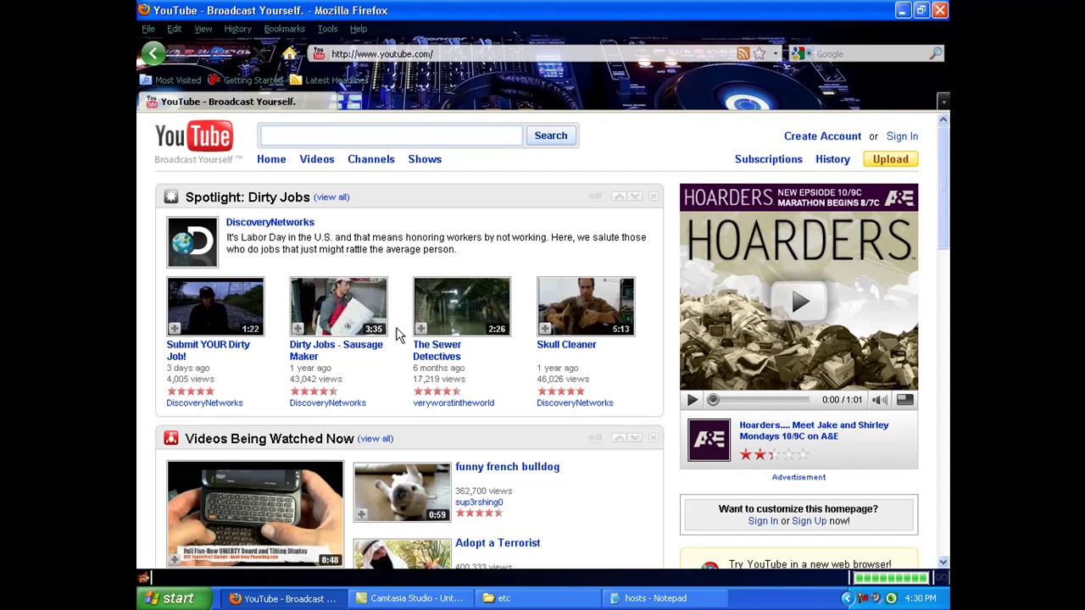
pyautogui.scroll(-1, 392, 337)
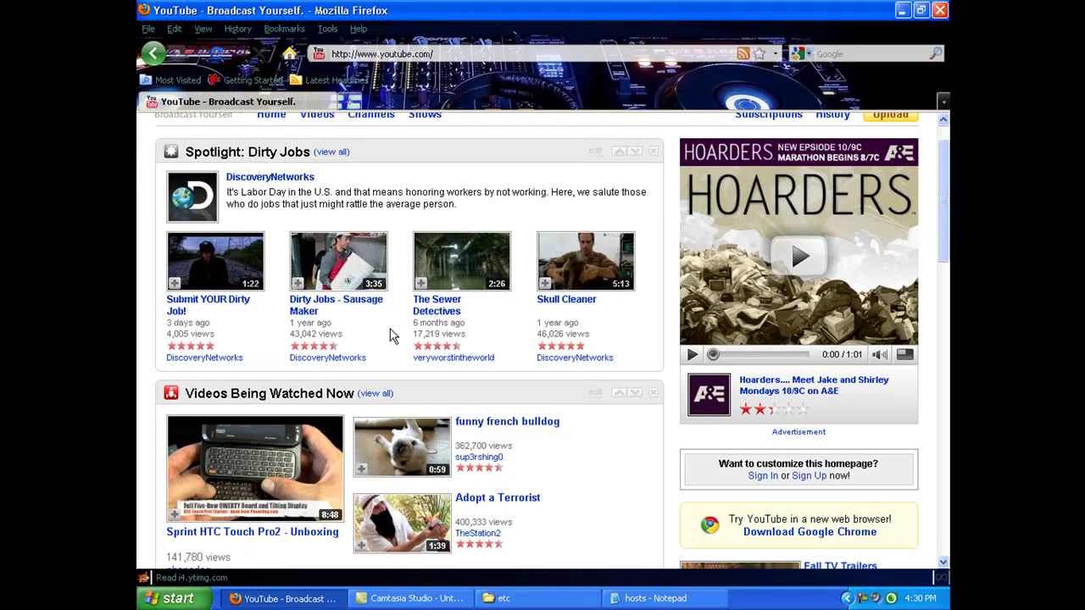
pyautogui.click(290, 56)
pyautogui.click(941, 10)
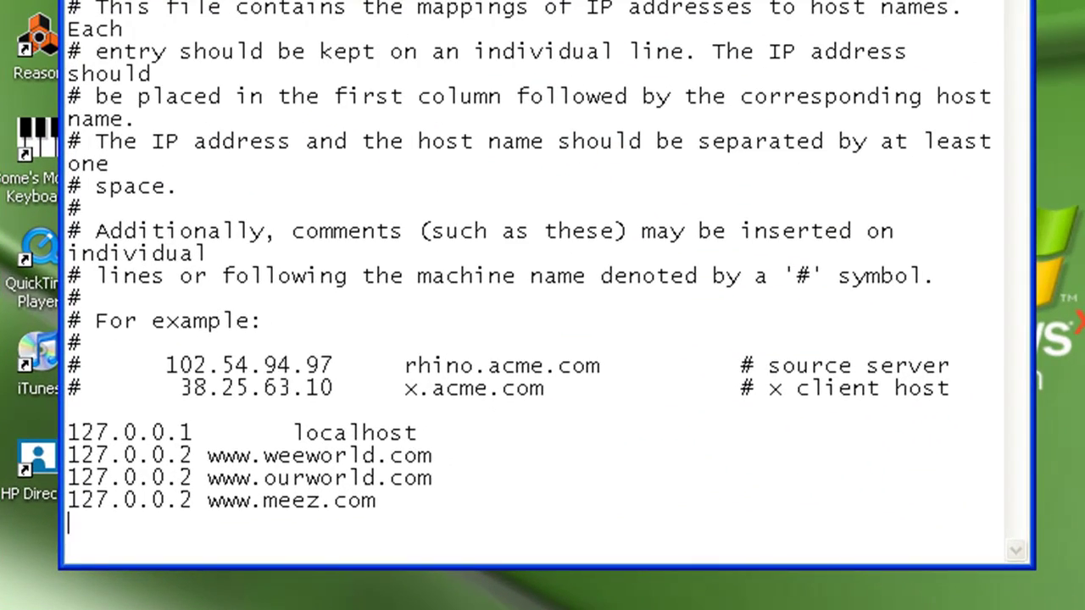
pyautogui.press('Return')
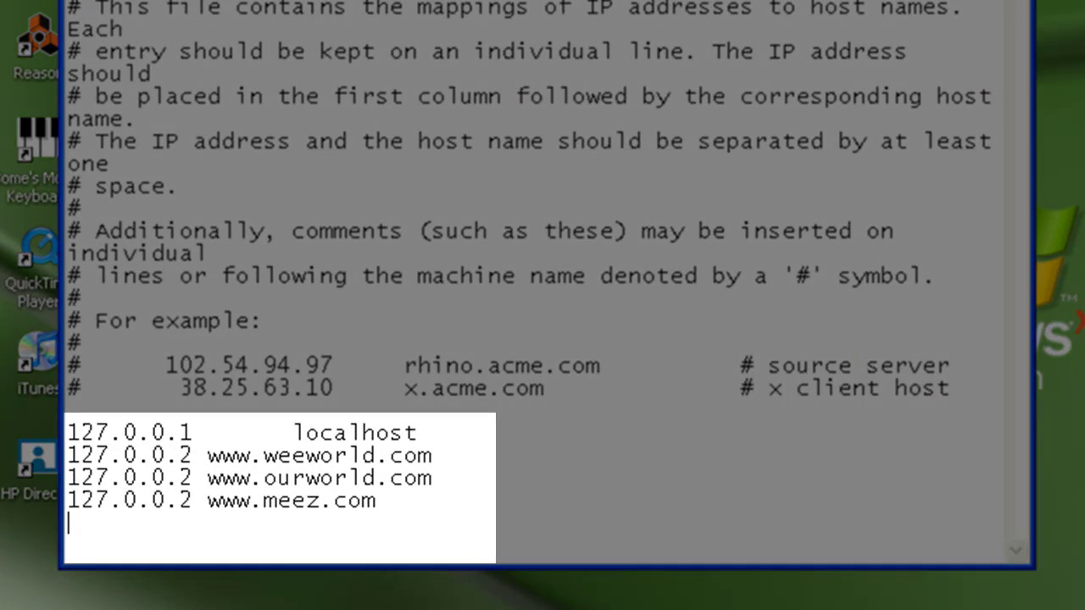
pyautogui.write('127.0.0.2')
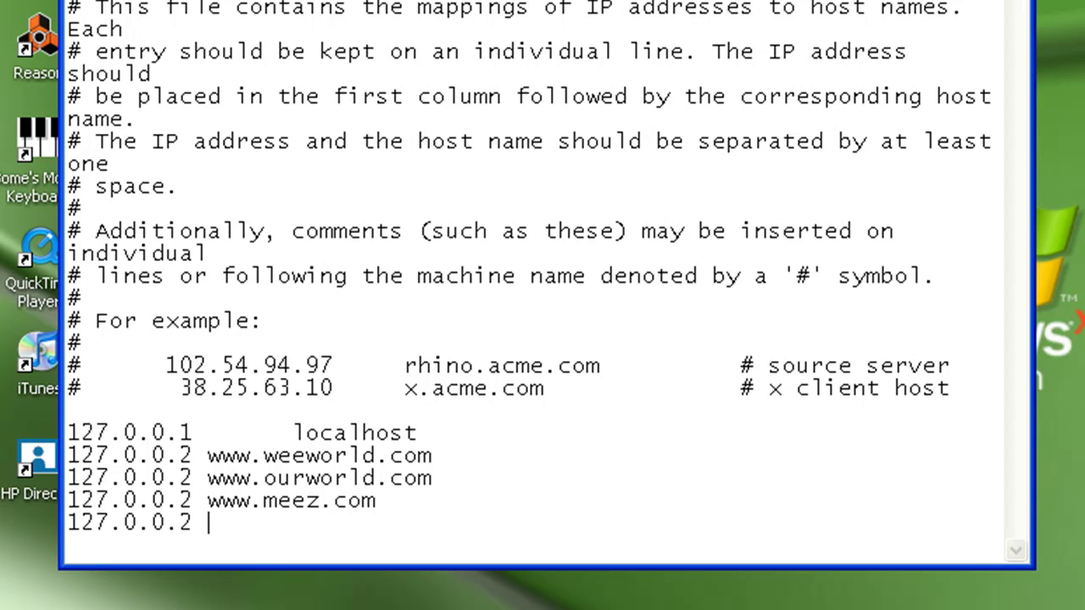
pyautogui.write('www.youtube')
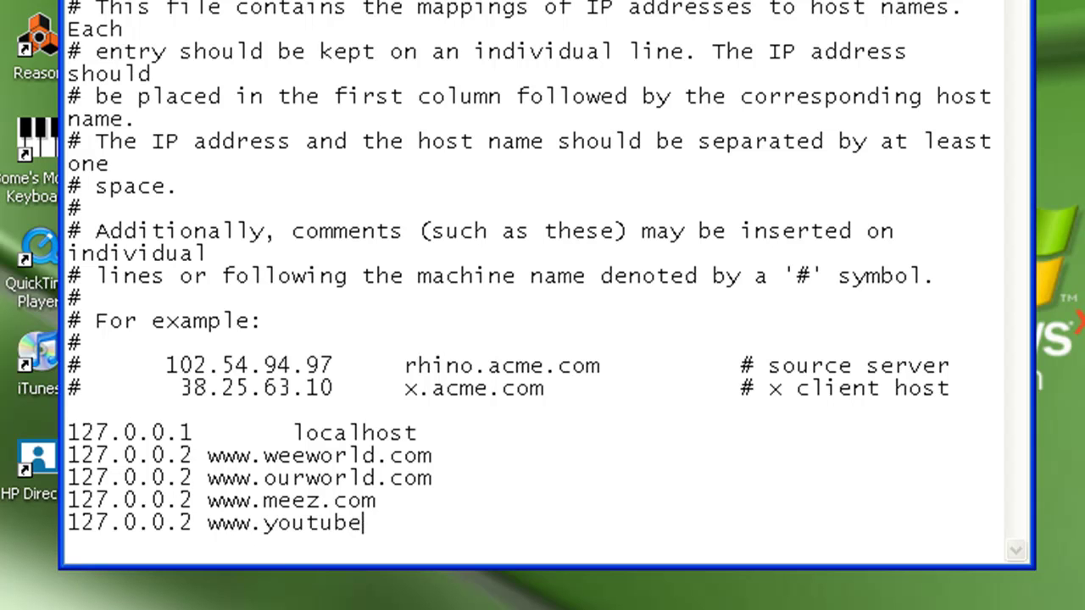
pyautogui.write('.com')
pyautogui.click(208, 39)
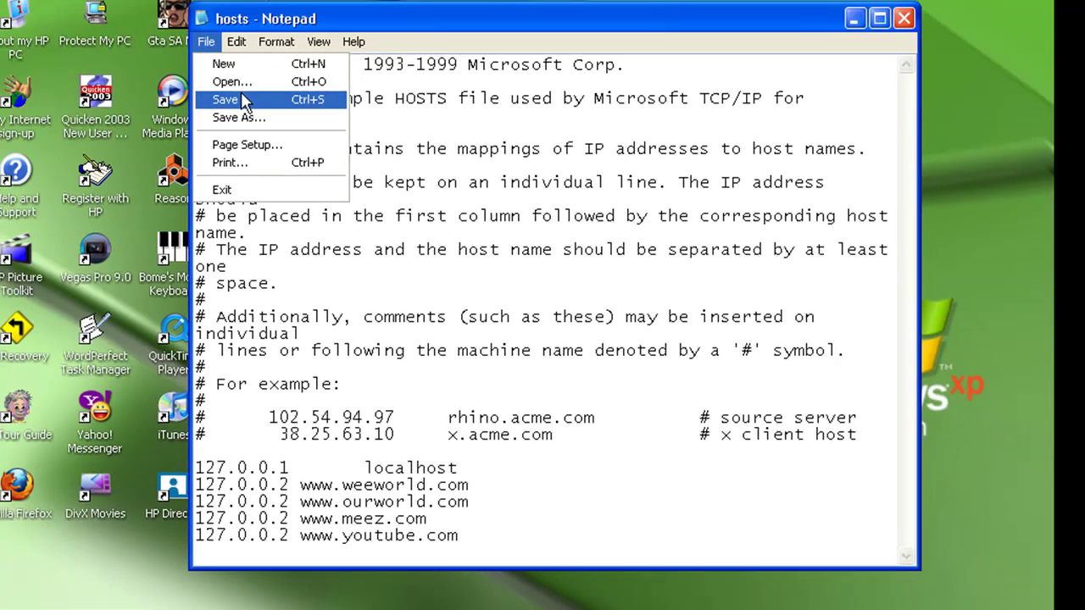
pyautogui.click(227, 99)
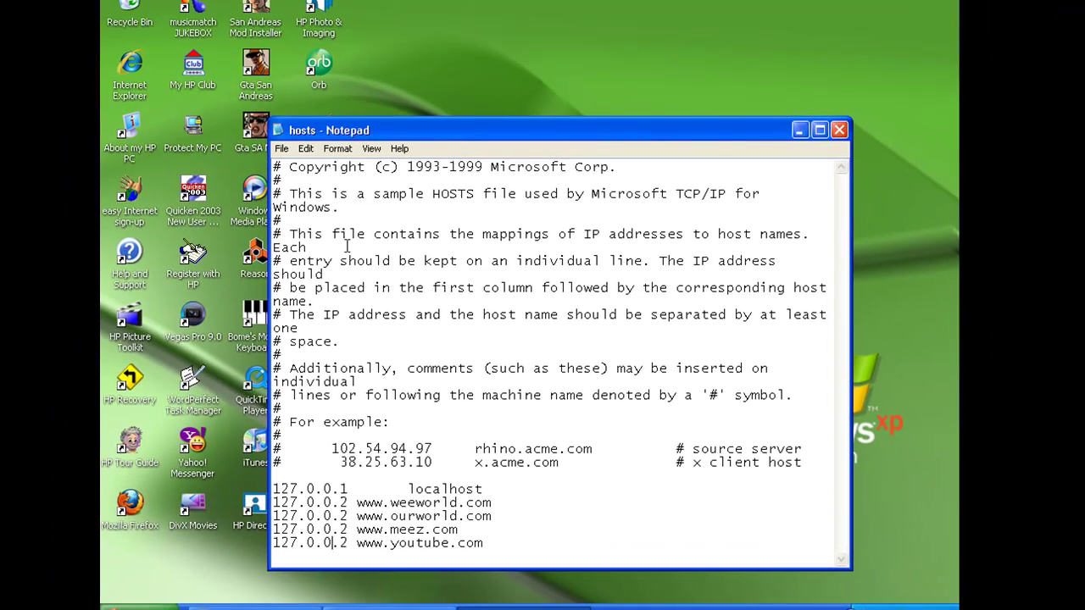
pyautogui.click(126, 510)
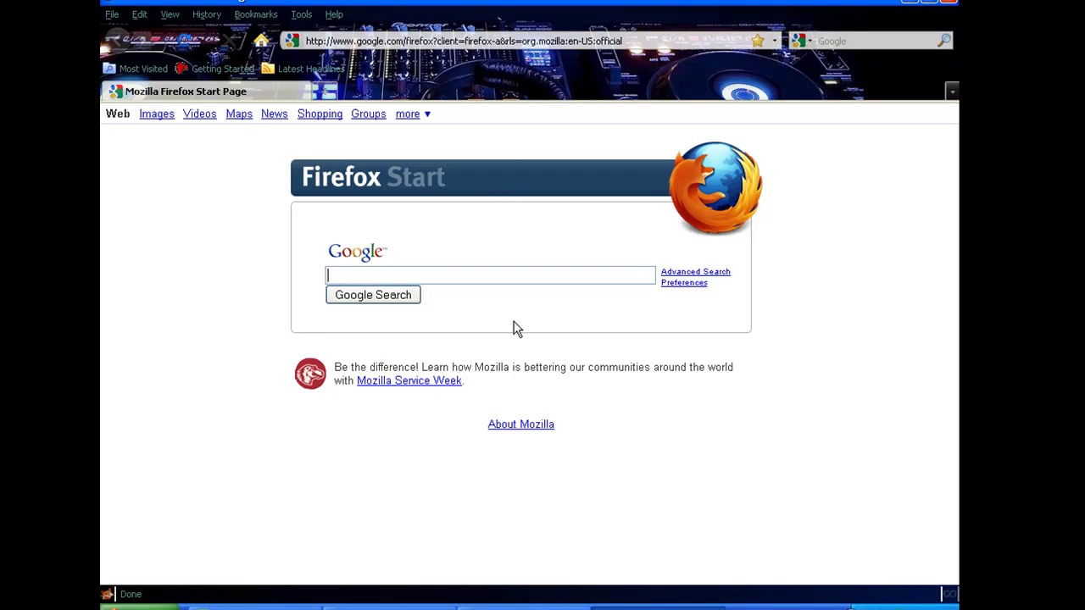
pyautogui.click(464, 41)
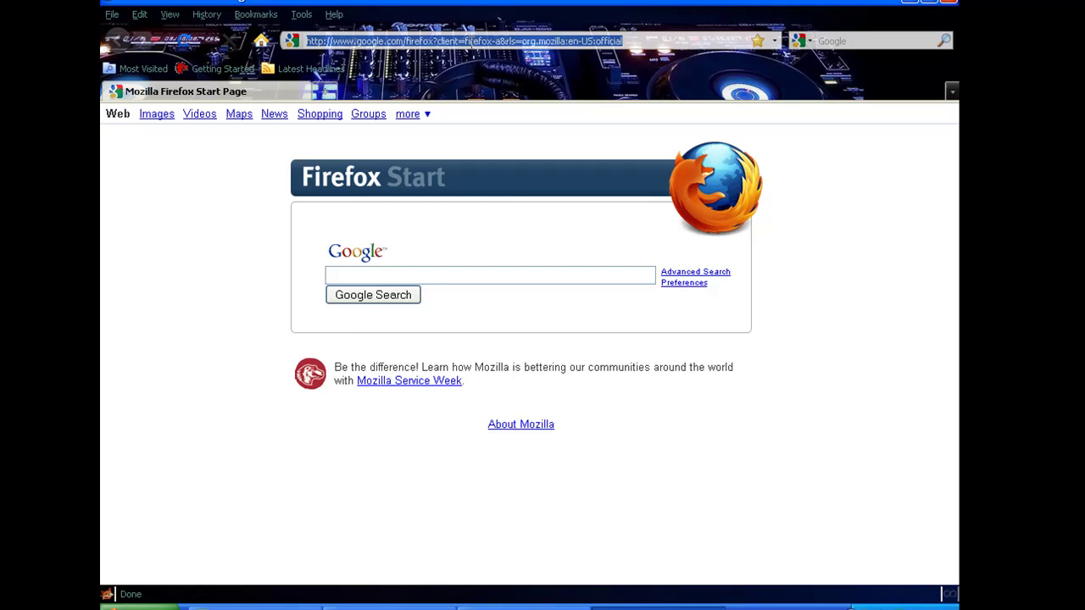
pyautogui.write('you')
pyautogui.click(461, 59)
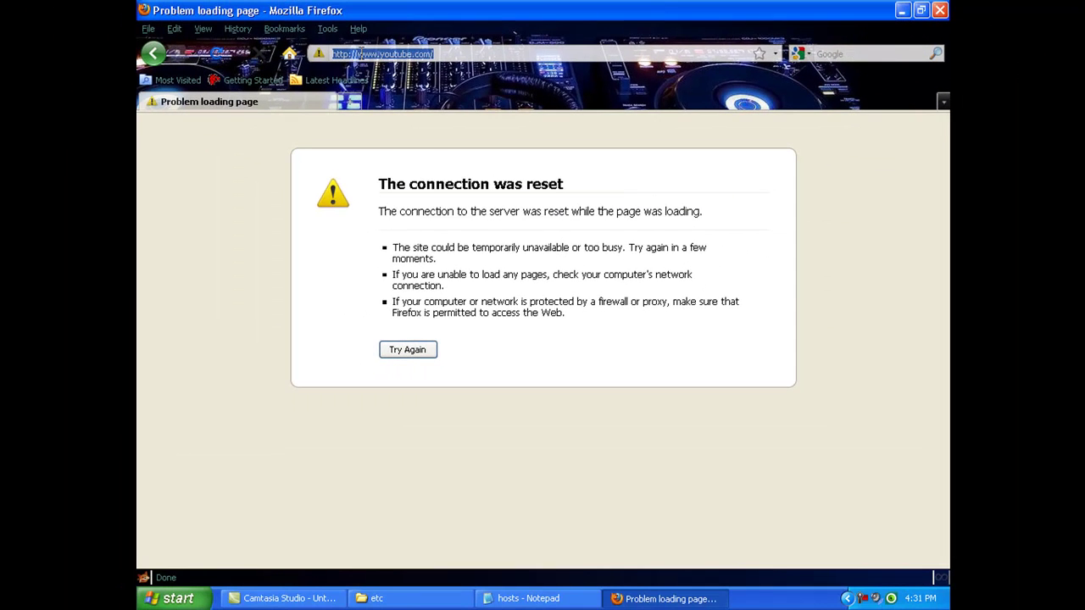
pyautogui.write('we')
pyautogui.click(337, 78)
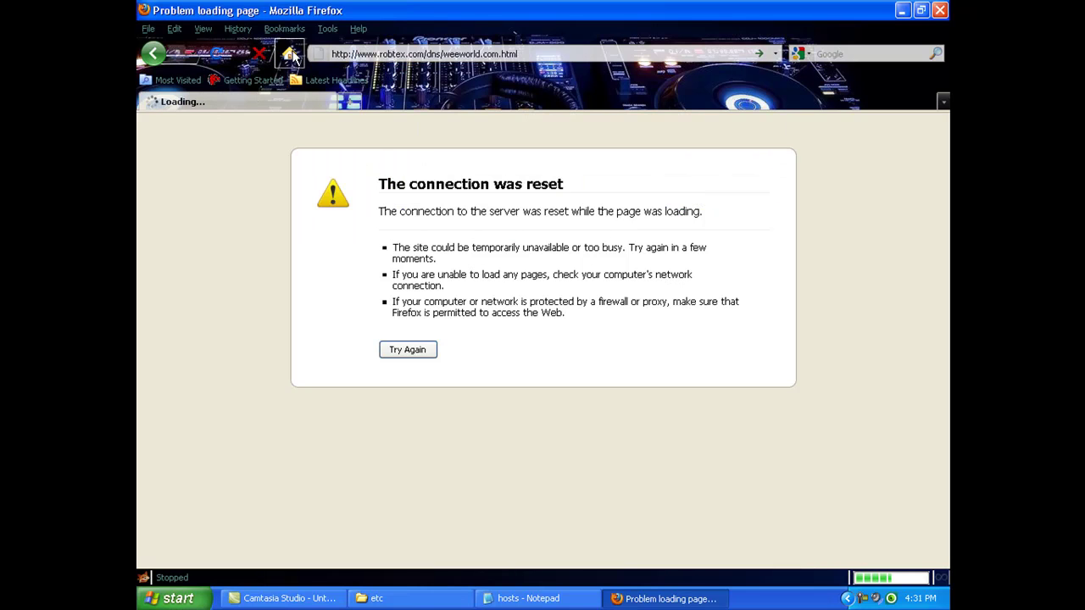
pyautogui.click(289, 54)
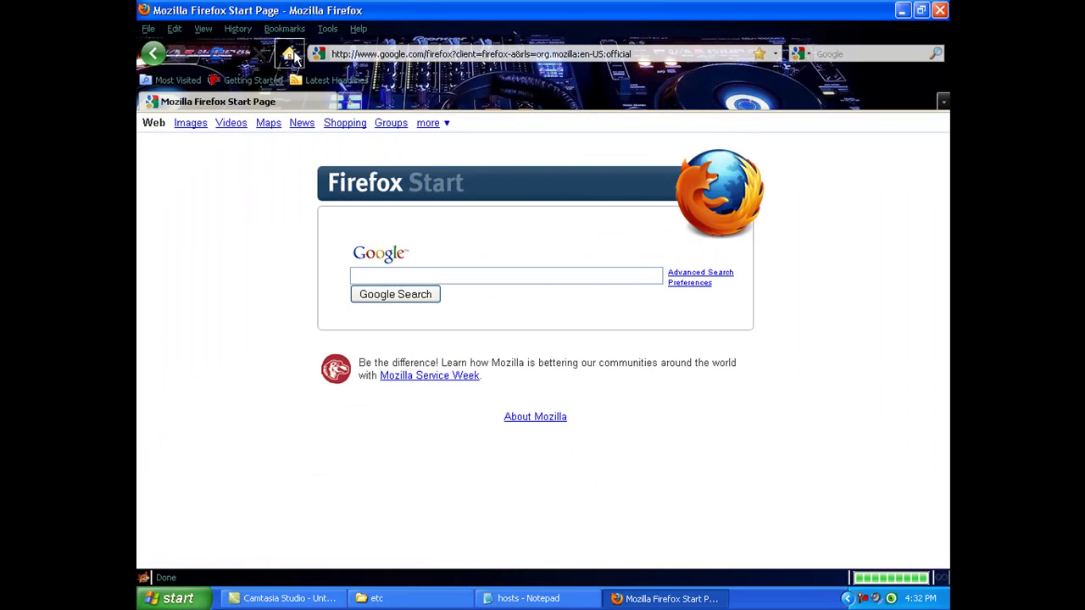
pyautogui.click(526, 599)
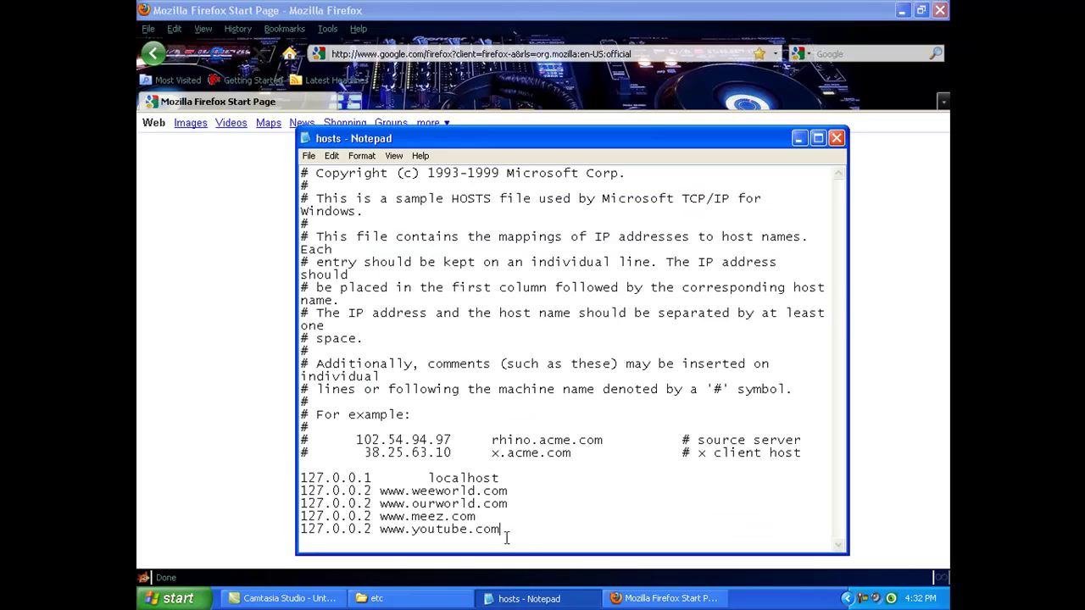
pyautogui.moveTo(508, 536); pyautogui.dragTo(293, 538)
pyautogui.press('BackSpace')
pyautogui.press('BackSpace')
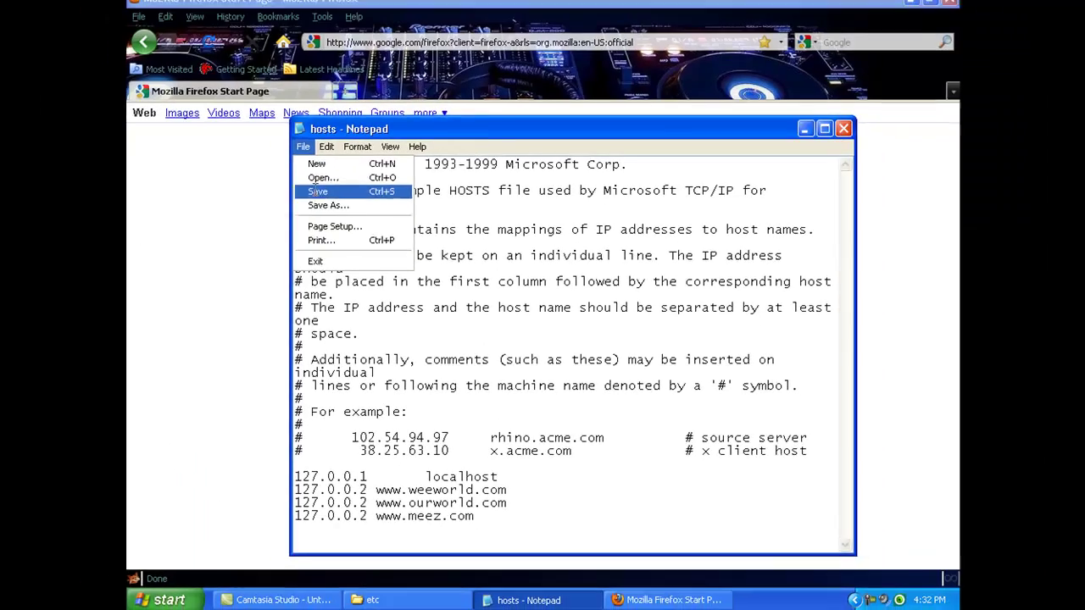
pyautogui.click(318, 194)
pyautogui.click(837, 139)
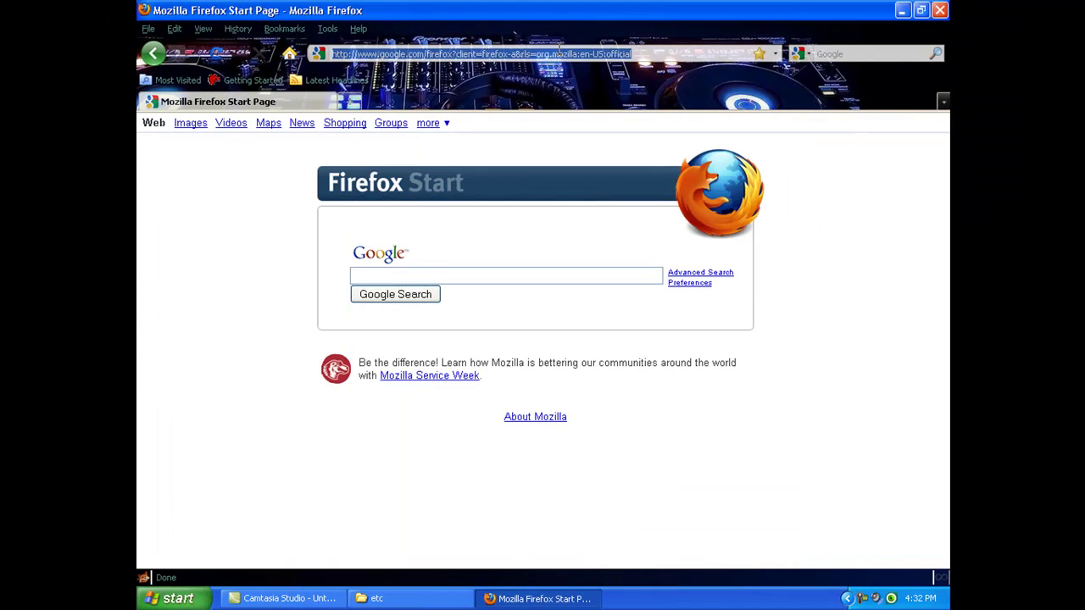
pyautogui.write('you')
pyautogui.click(524, 94)
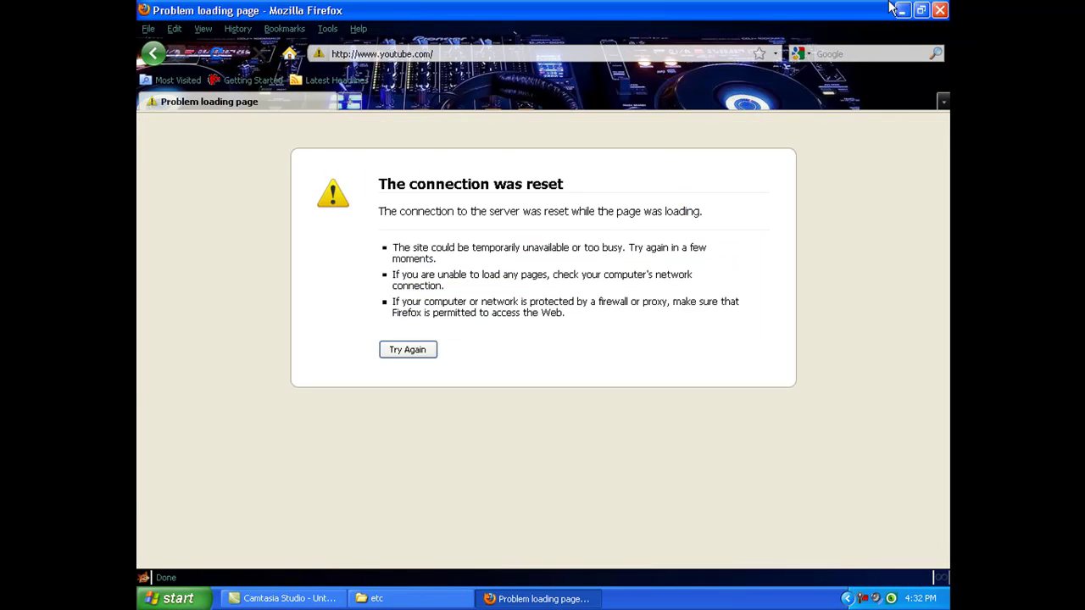
# Close and restart Firefox, load youtube.com, and look through its home page to test whether the site is unblocked.
pyautogui.click(940, 10)
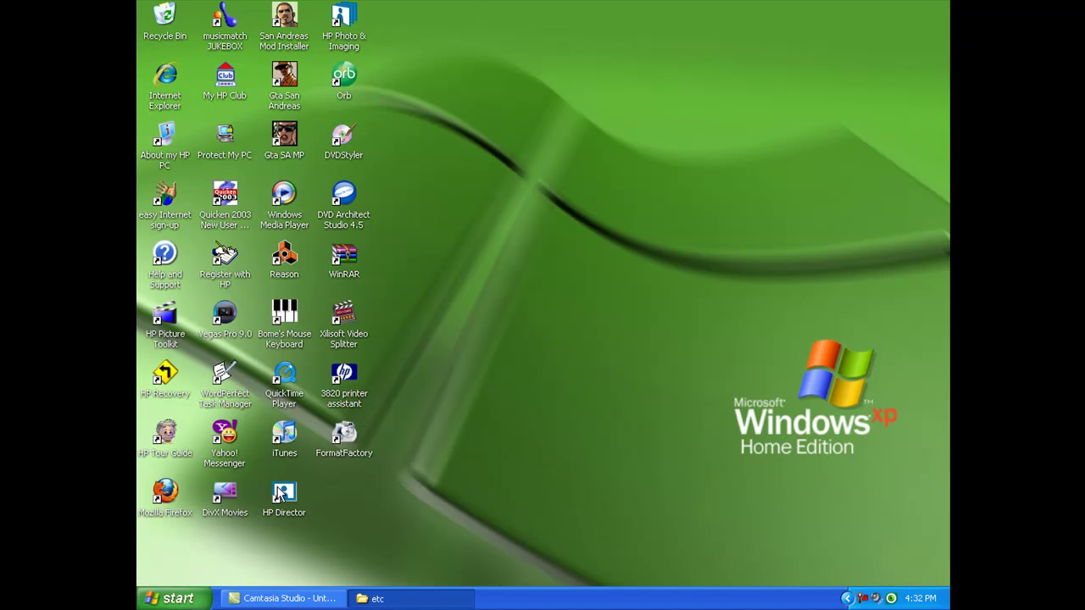
pyautogui.doubleClick(163, 494)
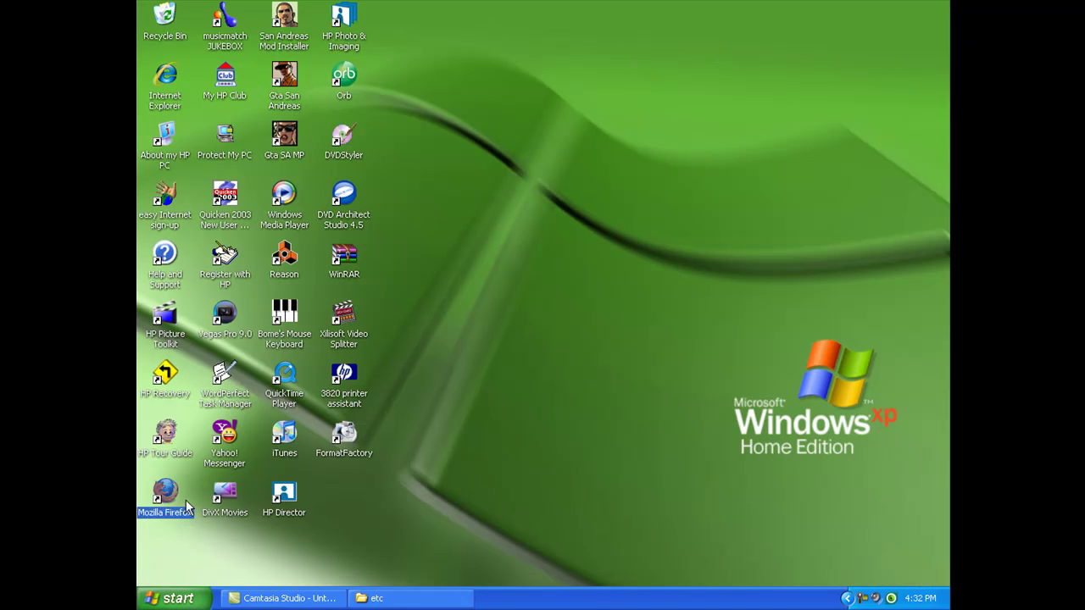
pyautogui.click(541, 322)
pyautogui.click(166, 491)
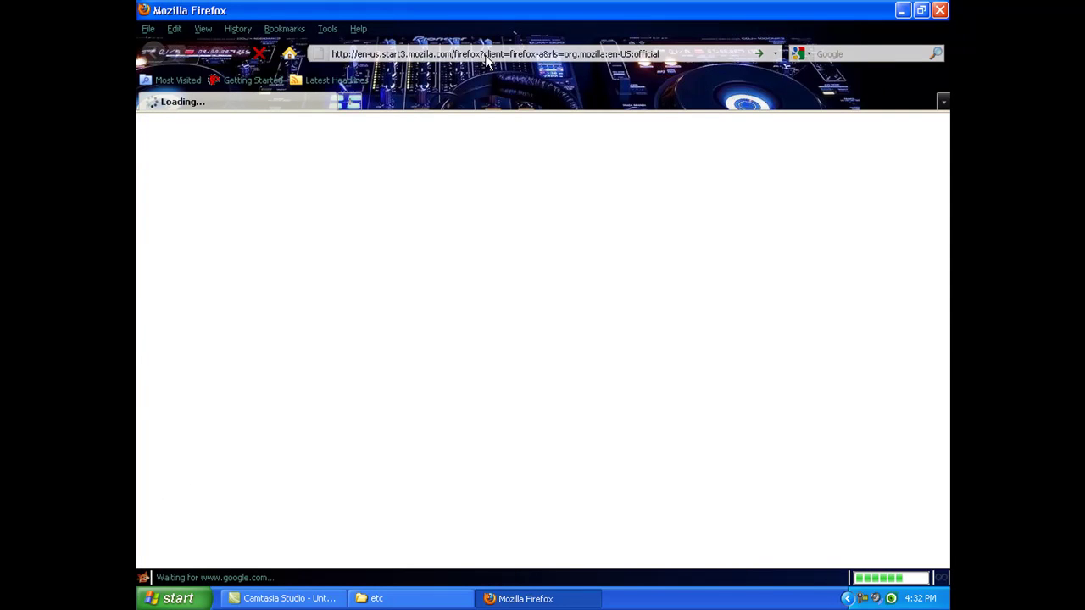
pyautogui.click(488, 52)
pyautogui.write('y')
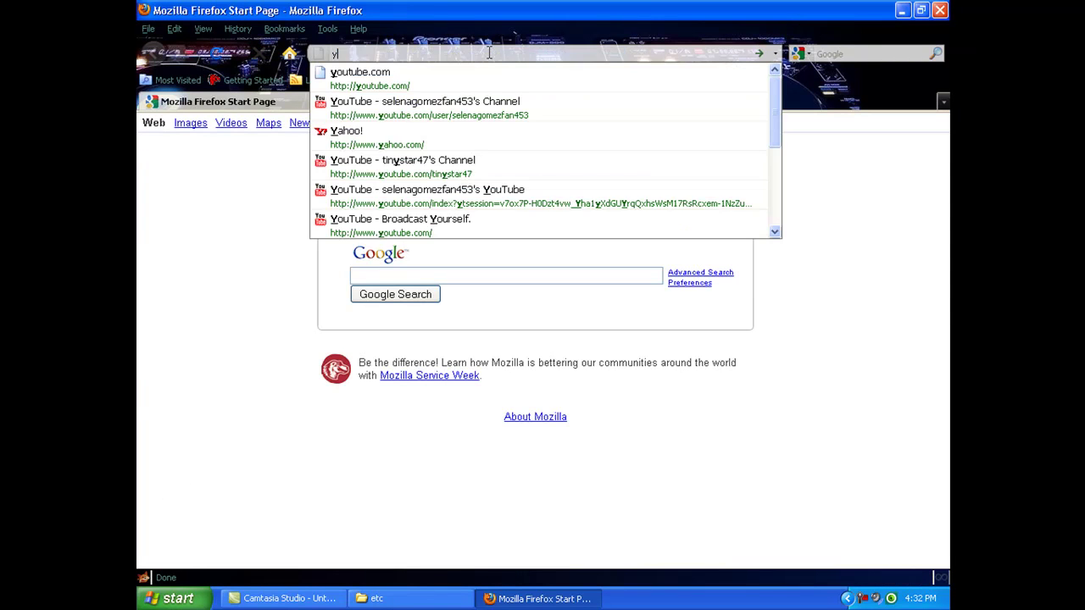
pyautogui.click(471, 75)
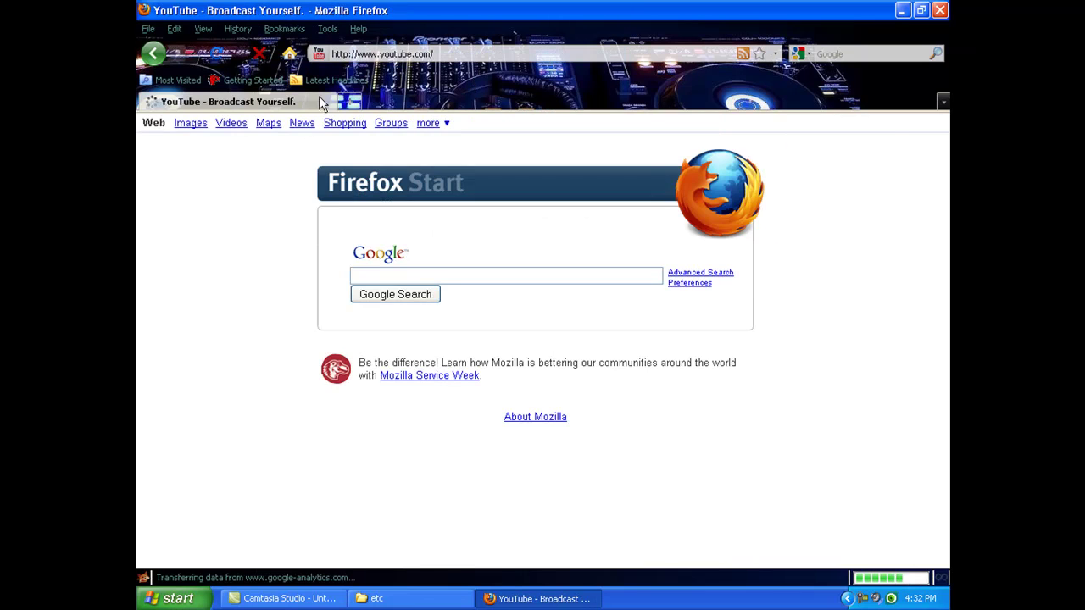
pyautogui.scroll(-3, 509, 392)
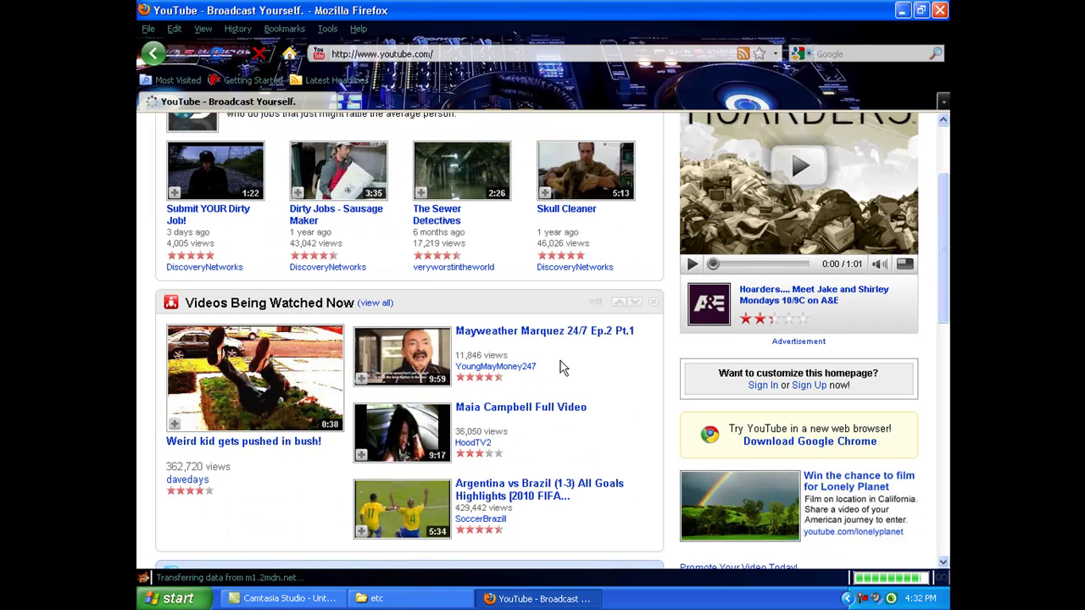
# Close Firefox and the etc folder window.
pyautogui.hotkey('alt', 'F4')
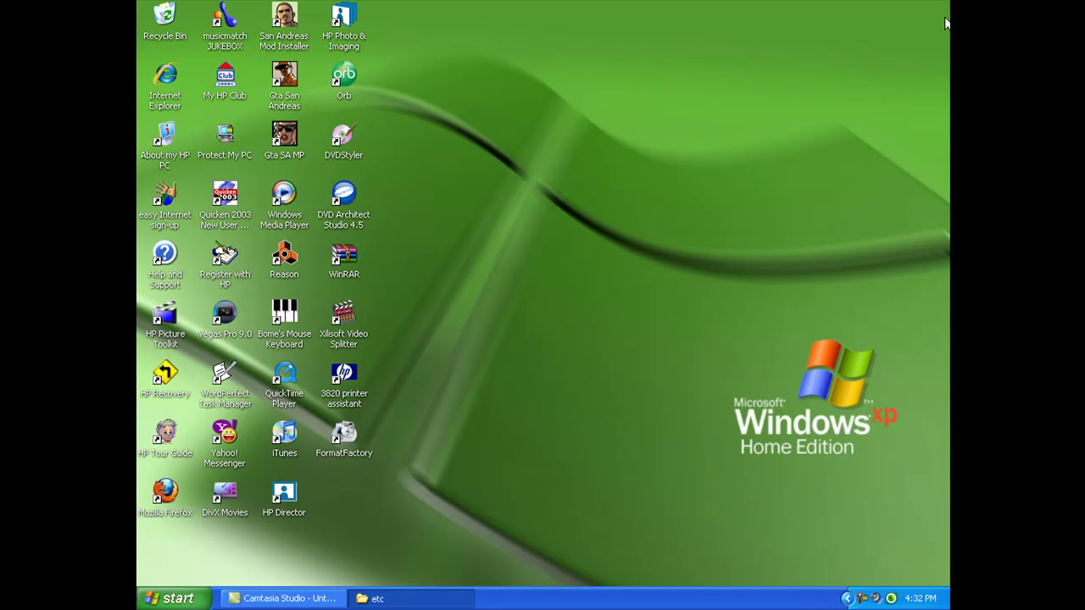
pyautogui.hotkey('alt', 'Tab')
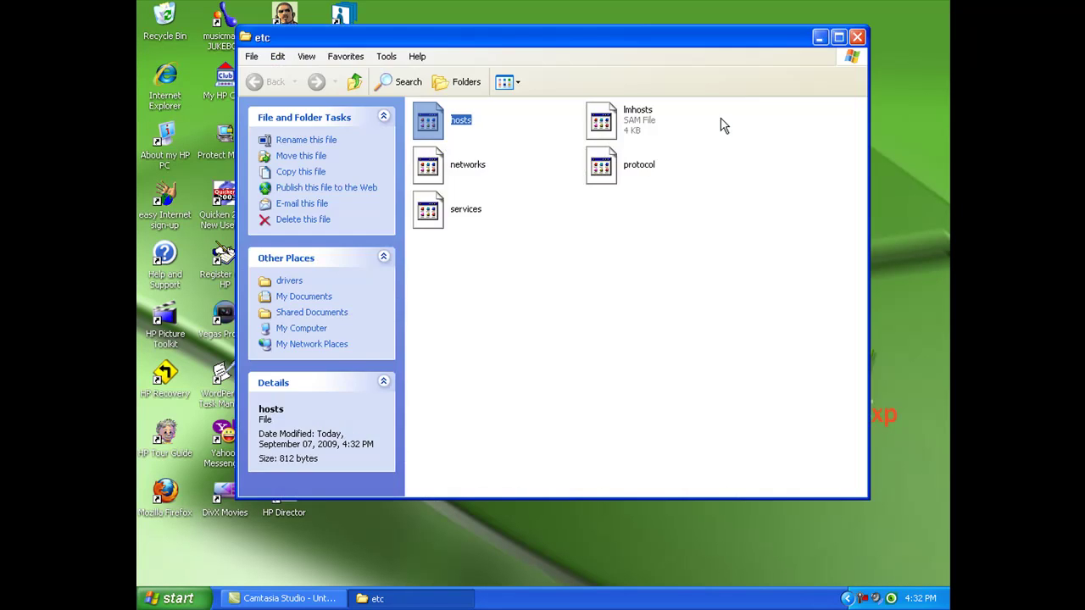
pyautogui.click(854, 39)
# Bring up the Run dialog, move it to the middle of the desktop, and examine the path C:\WINDOWS\system32\drivers\etc.
pyautogui.press('super')
pyautogui.click(365, 477)
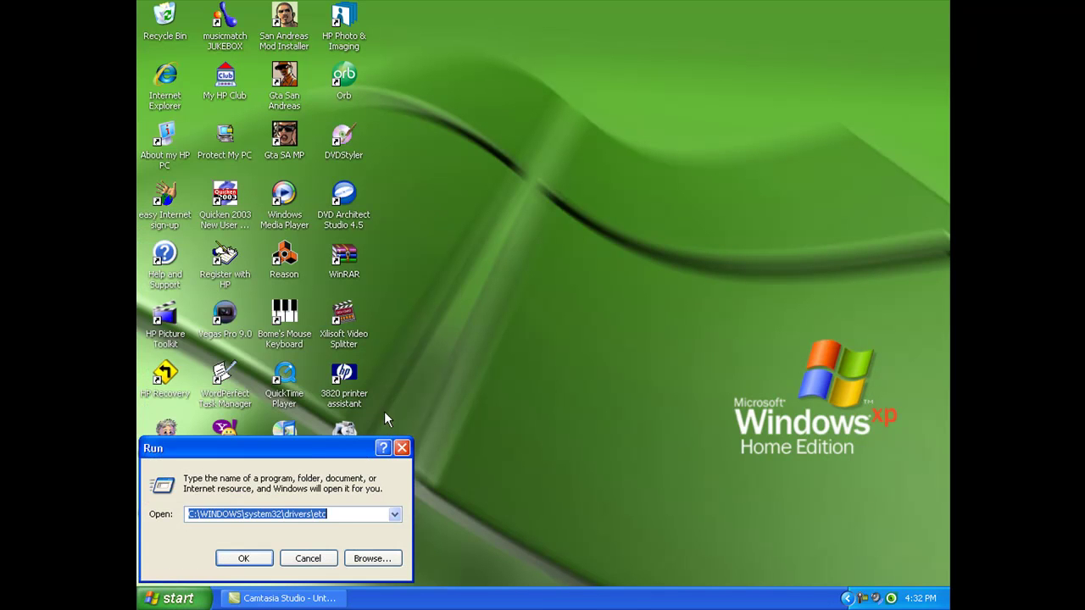
pyautogui.moveTo(314, 459); pyautogui.dragTo(621, 250)
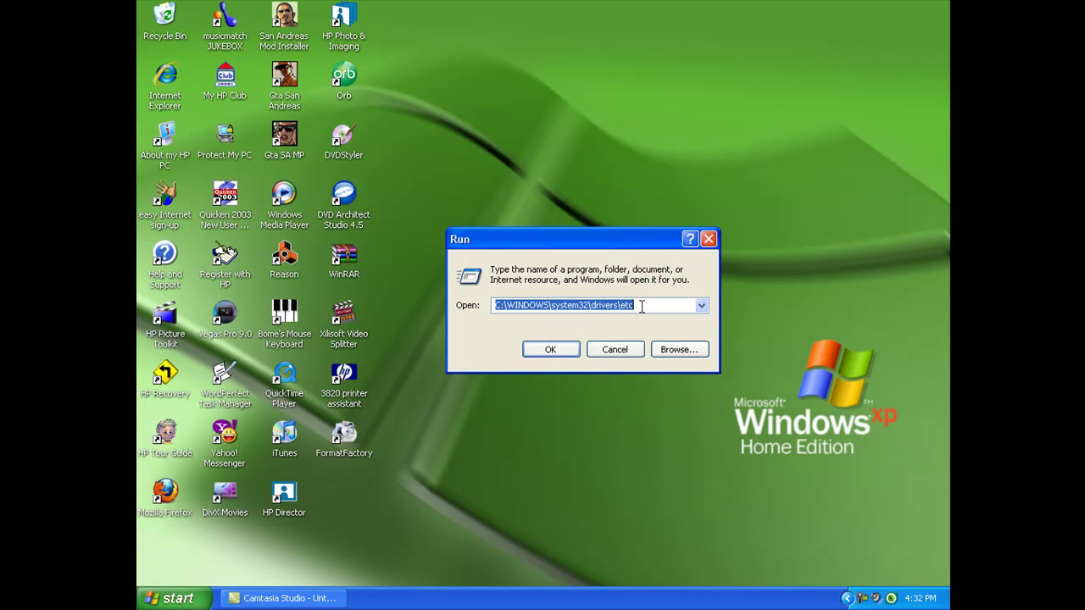
pyautogui.click(578, 307)
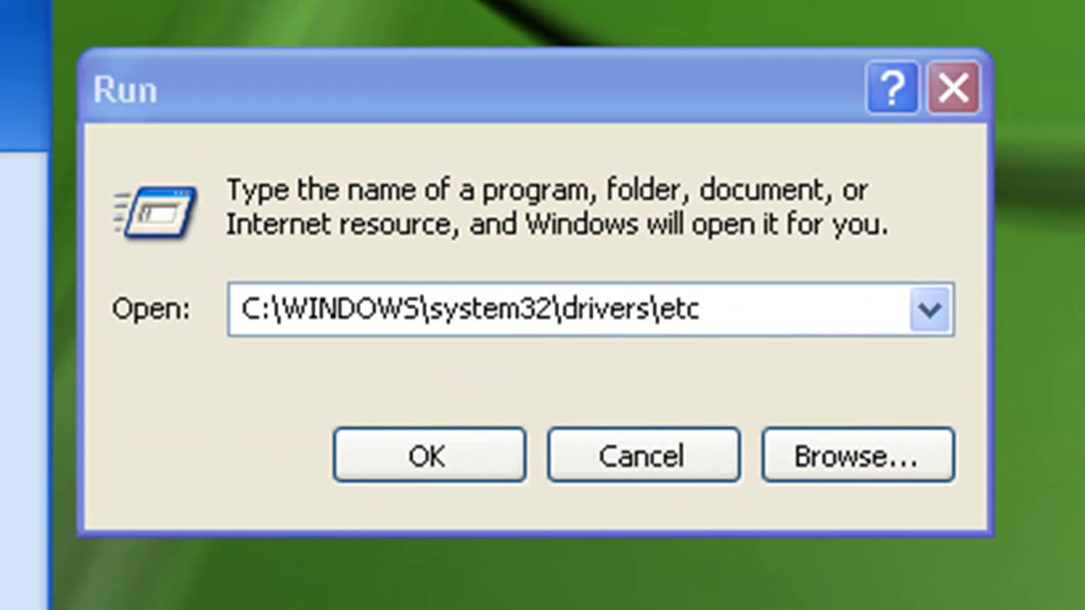
pyautogui.click(504, 92)
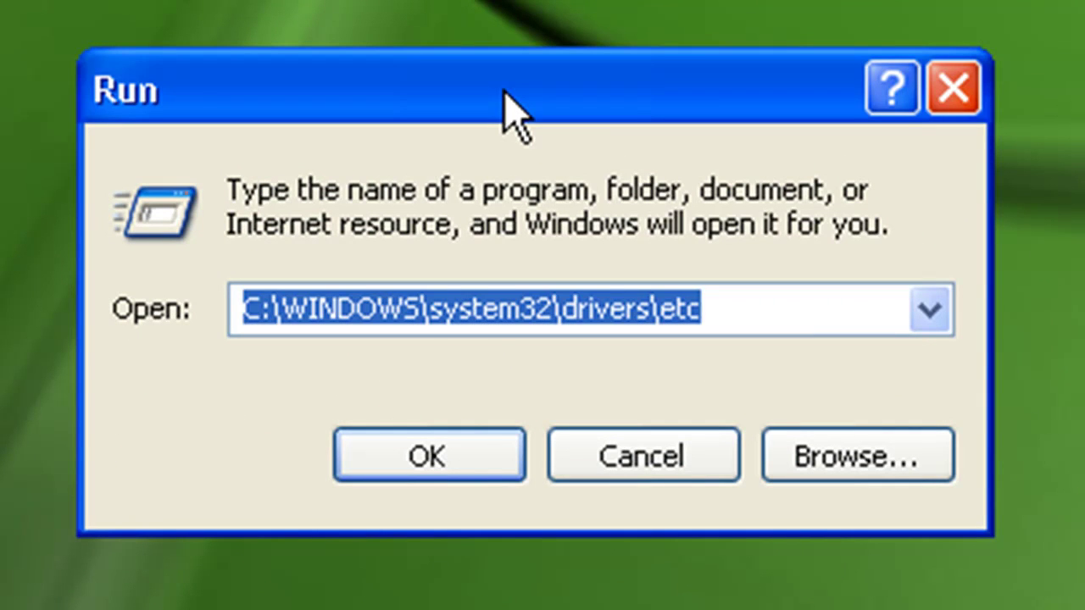
pyautogui.click(407, 322)
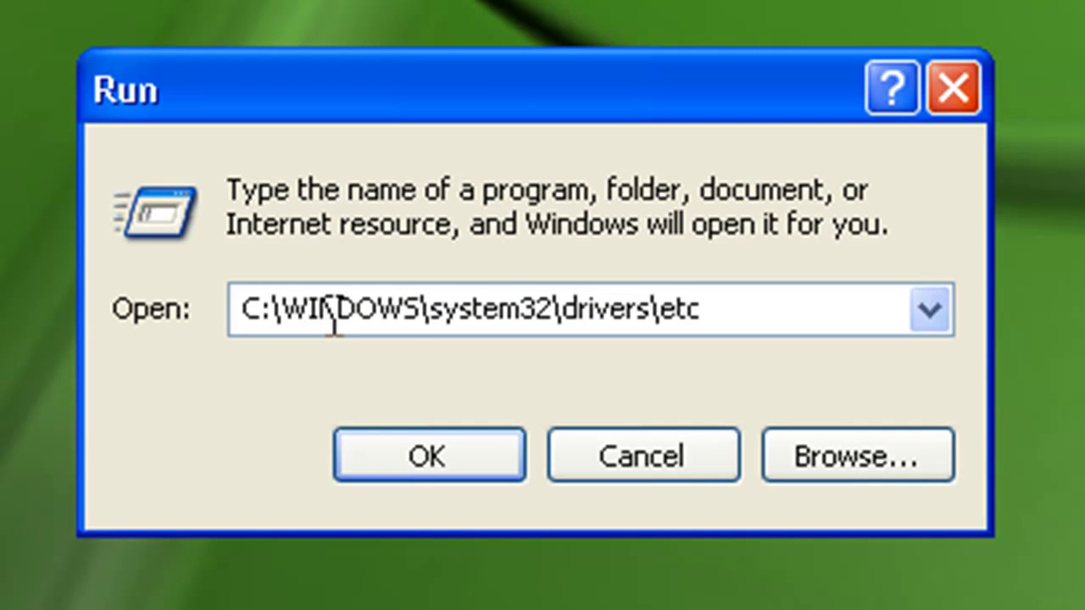
pyautogui.moveTo(263, 327); pyautogui.dragTo(635, 312)
pyautogui.click(806, 322)
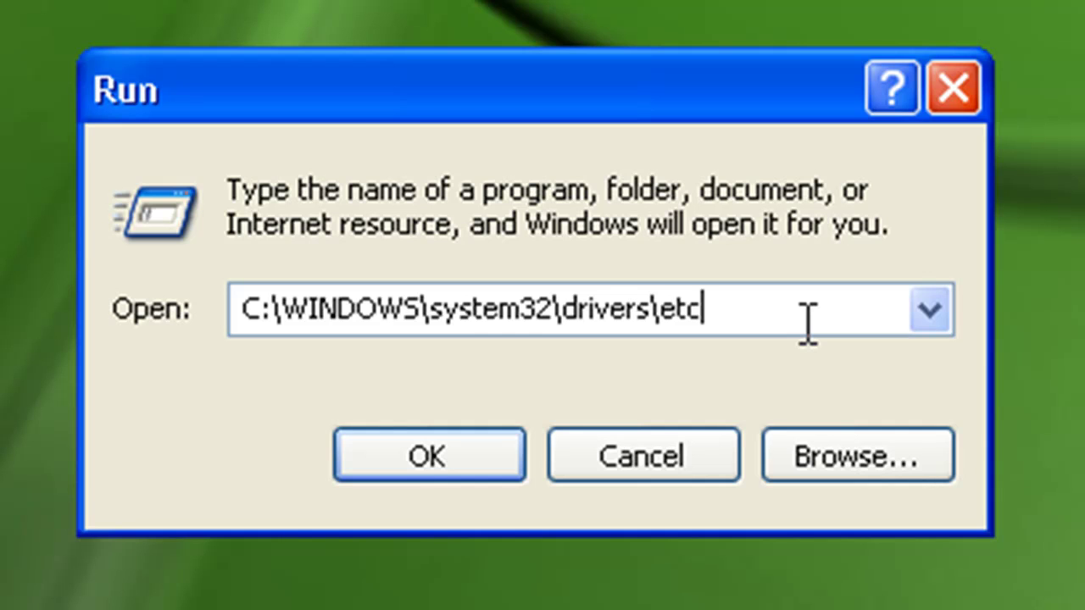